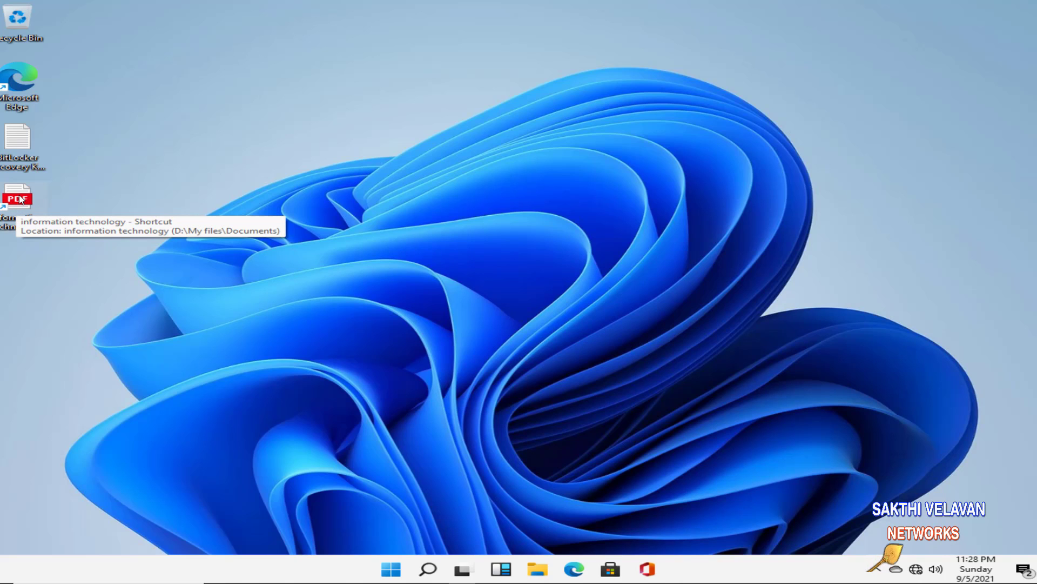
Review the PDF shortcut's General properties and close them without changes.
{"action": "right_click", "coordinate": [20, 199]}
{"action": "left_click", "coordinate": [81, 389]}
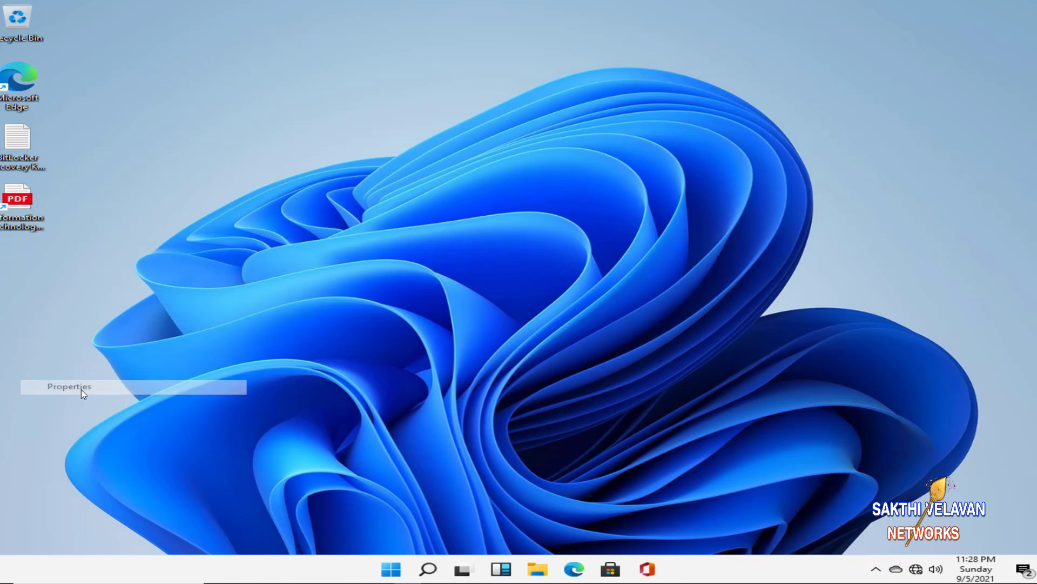
{"action": "left_click", "coordinate": [52, 224]}
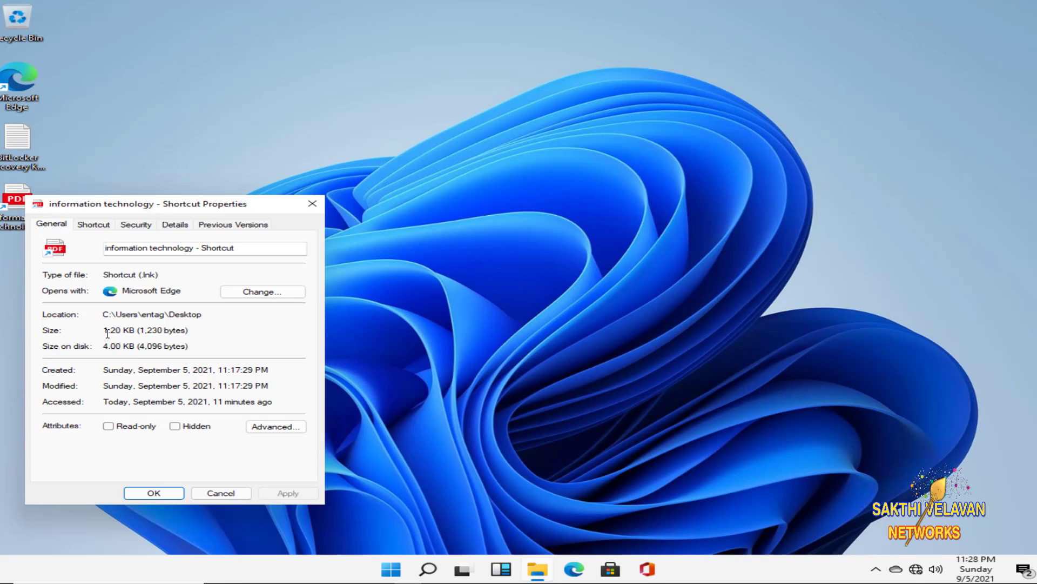
{"action": "left_click", "coordinate": [234, 494]}
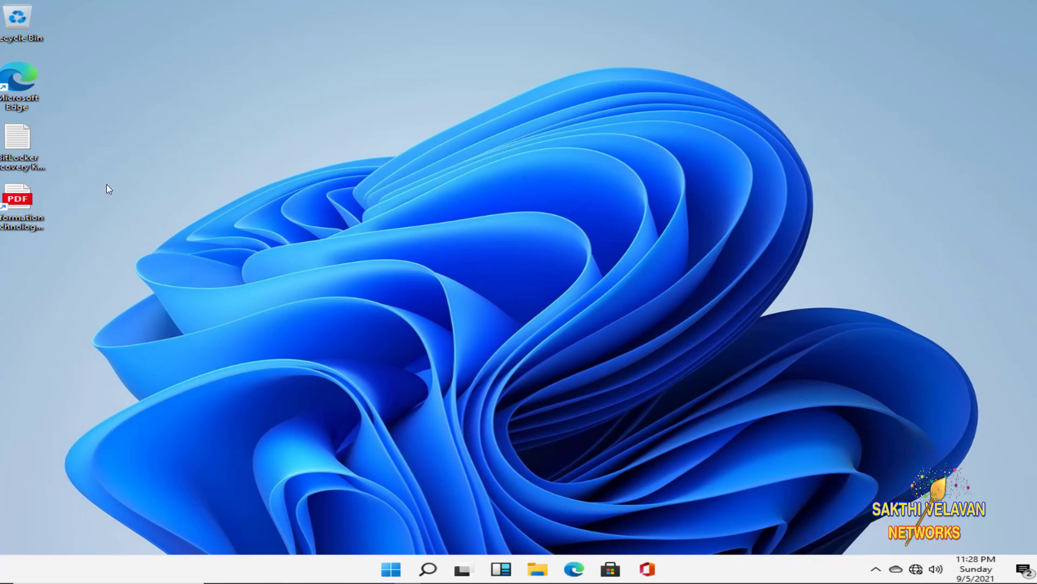
Open the PDF shortcut's file location to reveal the original PDF in Documents.
{"action": "right_click", "coordinate": [22, 201]}
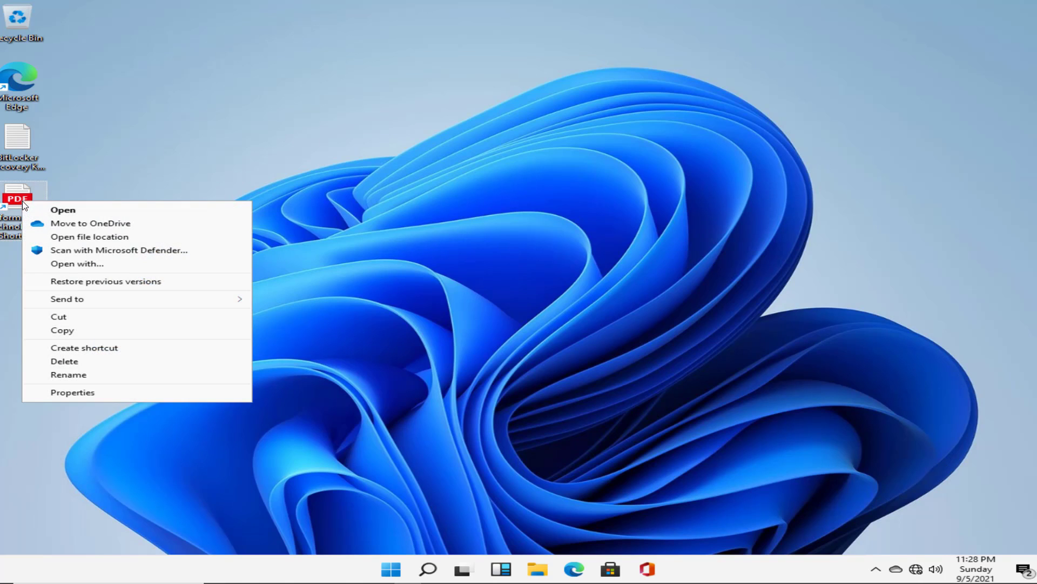
{"action": "left_click", "coordinate": [67, 236]}
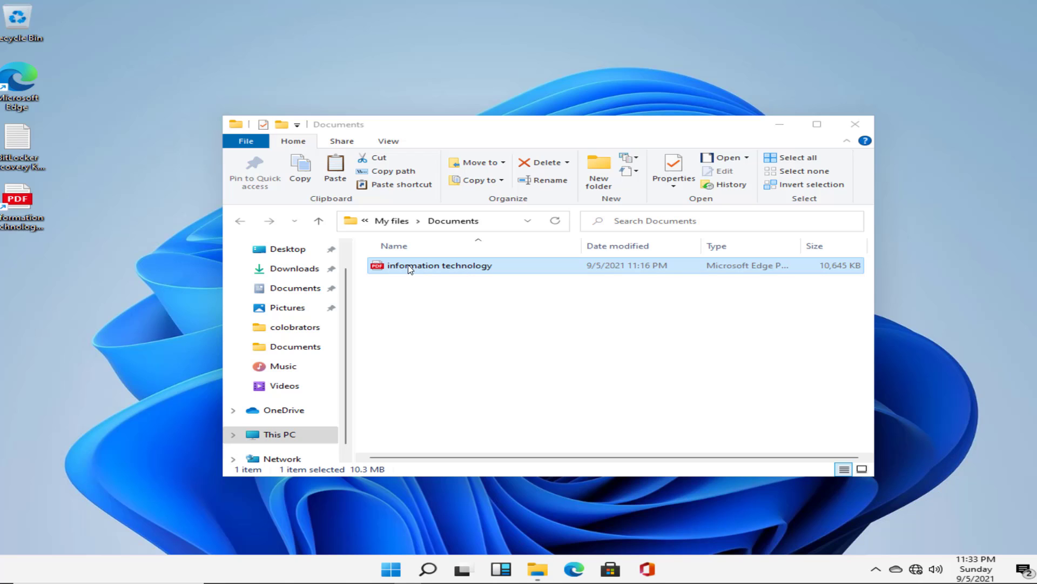
{"action": "left_click_drag", "start_coordinate": [408, 264], "coordinate": [66, 311]}
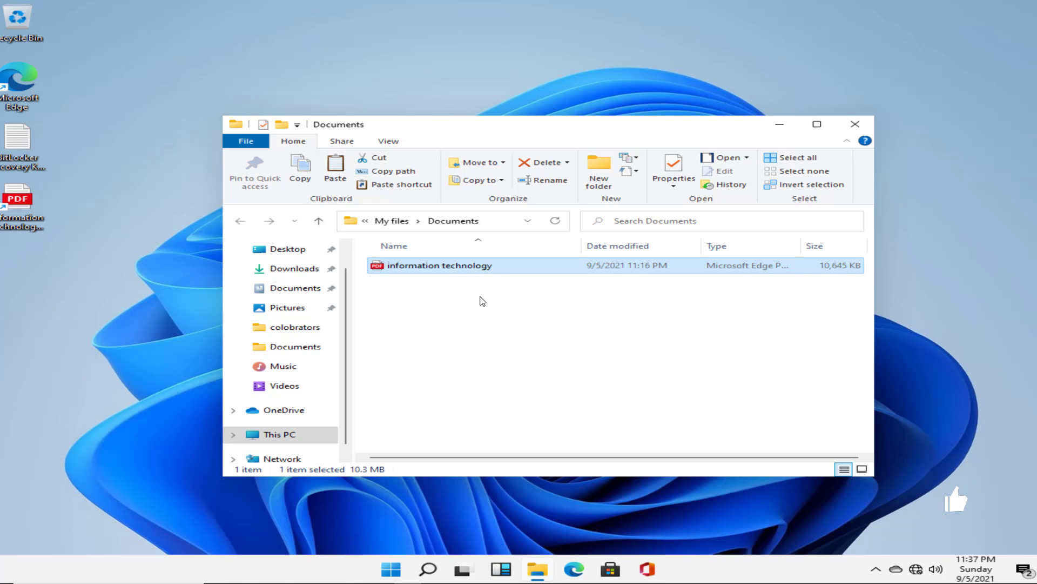
Close Documents and browse to D:\My files\YT company\Administrator in a new window.
{"action": "left_click", "coordinate": [847, 127]}
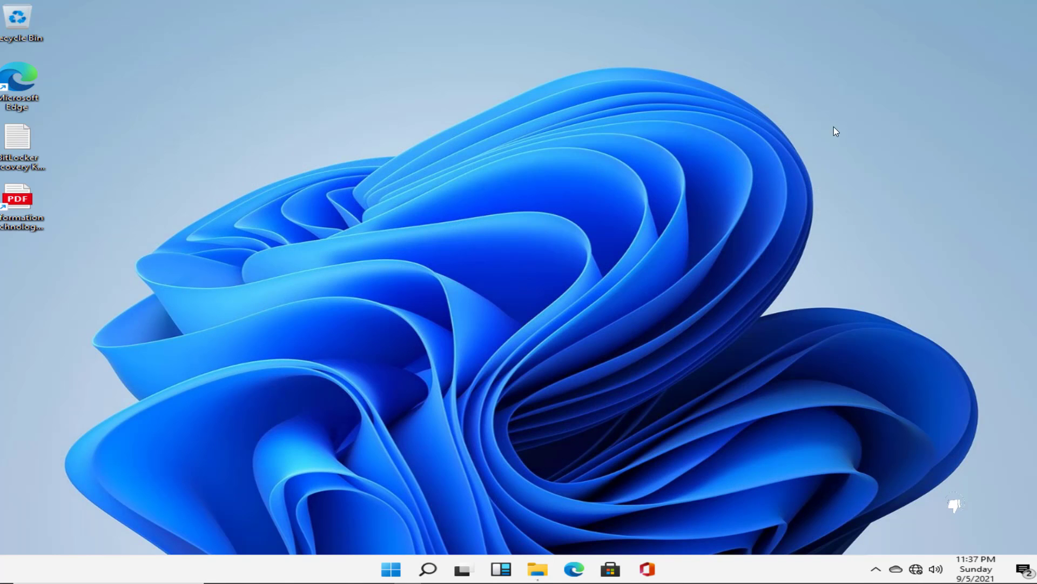
{"action": "left_click", "coordinate": [539, 567]}
{"action": "scroll", "coordinate": [248, 322], "scroll_direction": "down", "scroll_amount": 2}
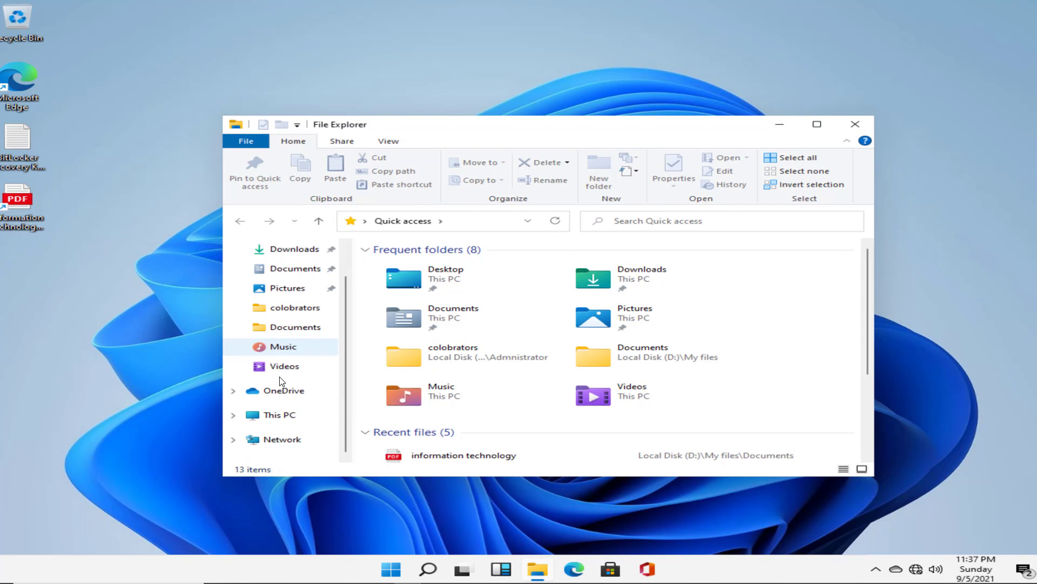
{"action": "left_click", "coordinate": [285, 418]}
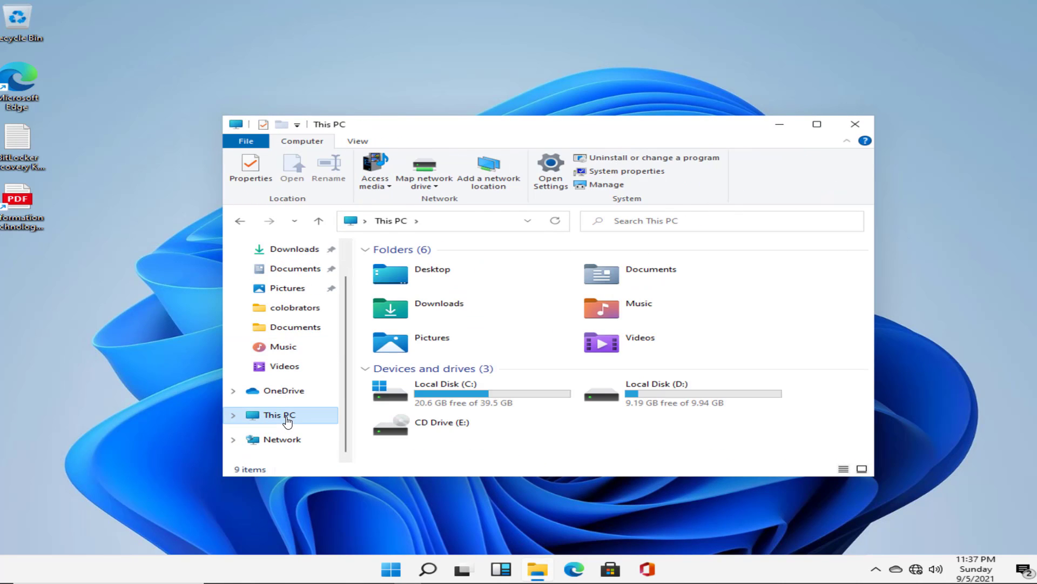
{"action": "double_click", "coordinate": [682, 397]}
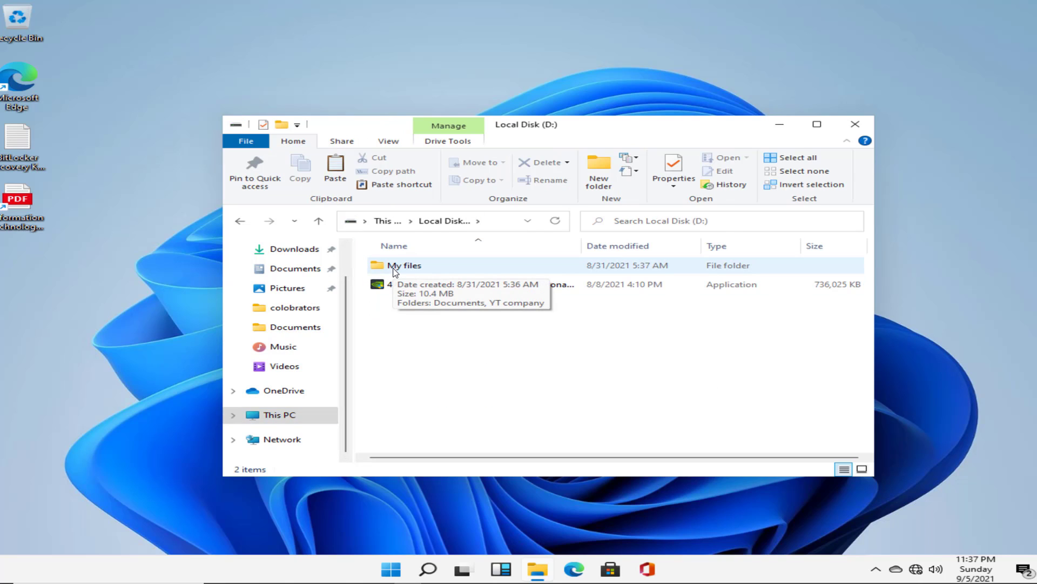
{"action": "double_click", "coordinate": [395, 267]}
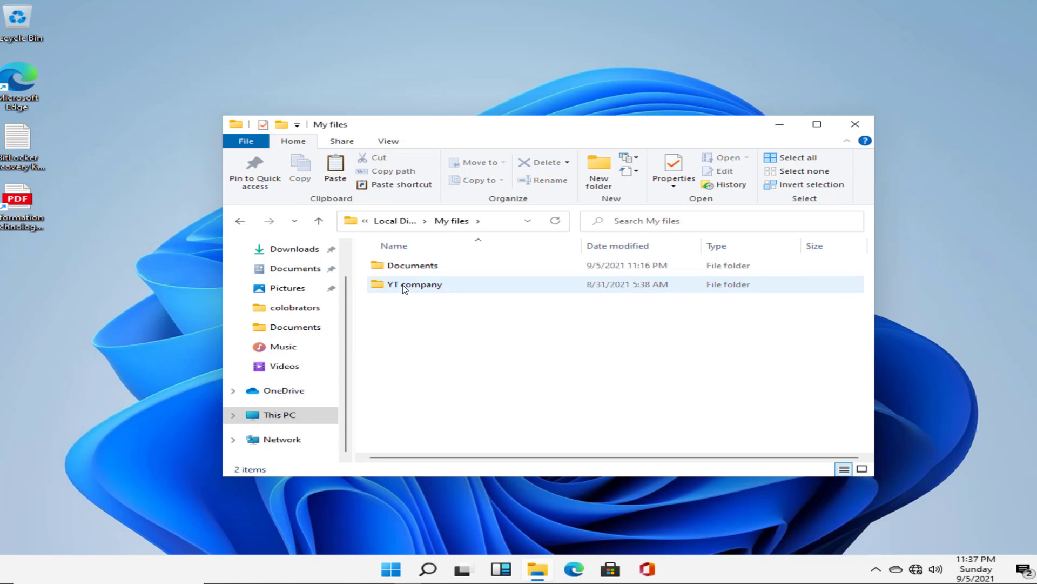
{"action": "double_click", "coordinate": [403, 284]}
{"action": "double_click", "coordinate": [401, 266]}
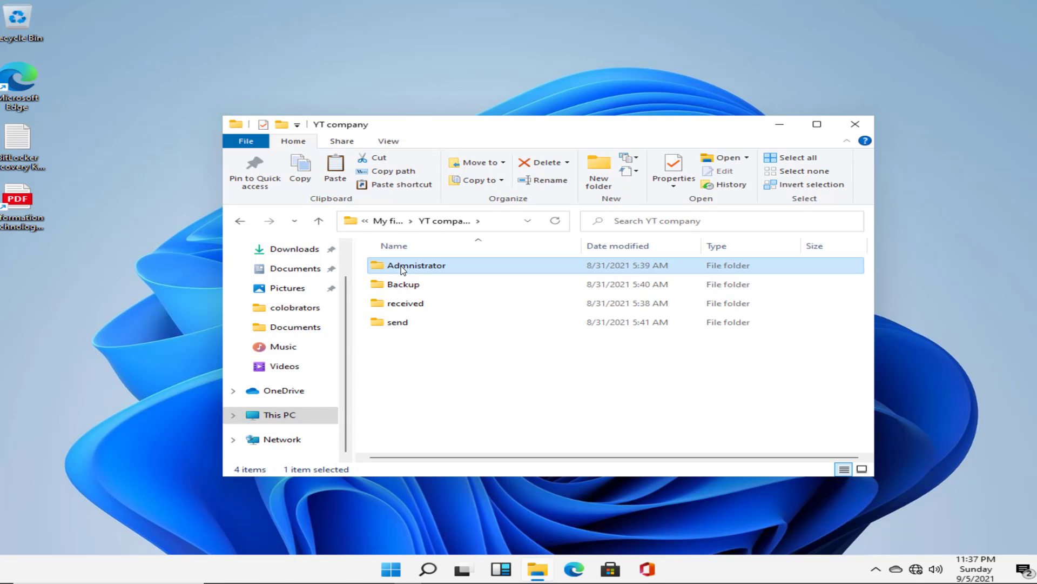
Copy the colobrators folder to the clipboard.
{"action": "left_click", "coordinate": [401, 267]}
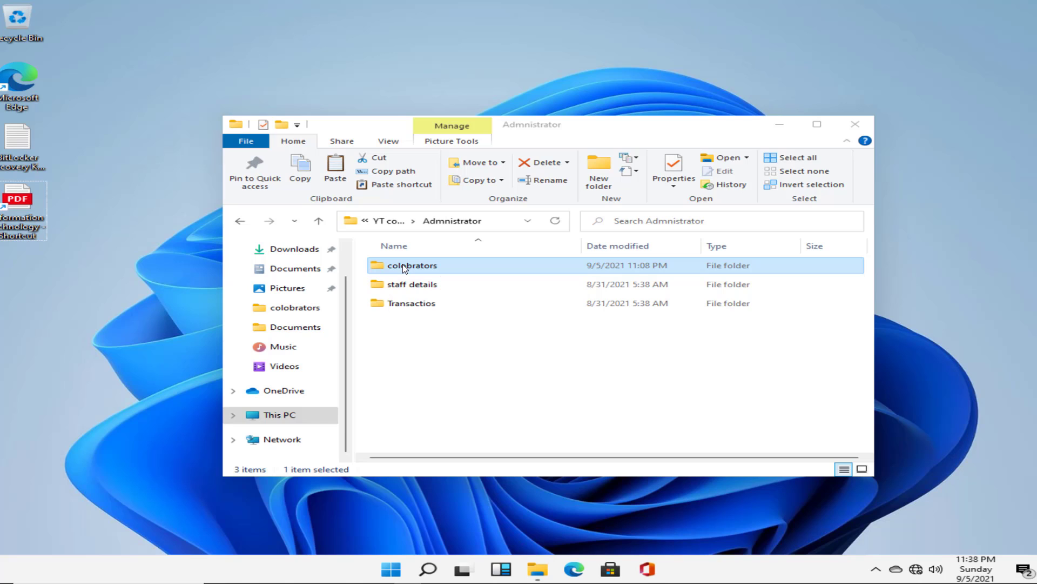
{"action": "right_click", "coordinate": [404, 268]}
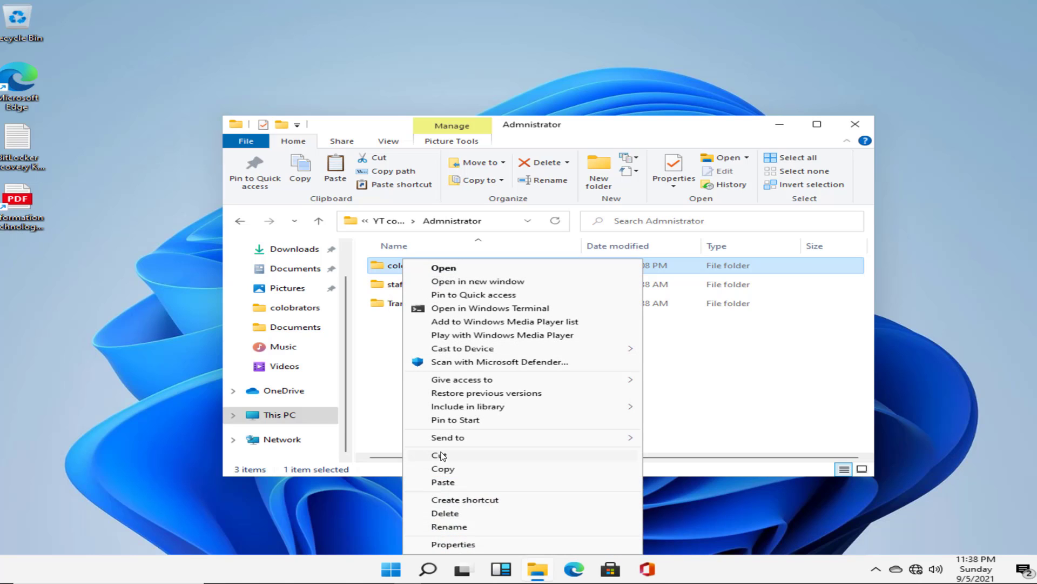
{"action": "left_click", "coordinate": [442, 468]}
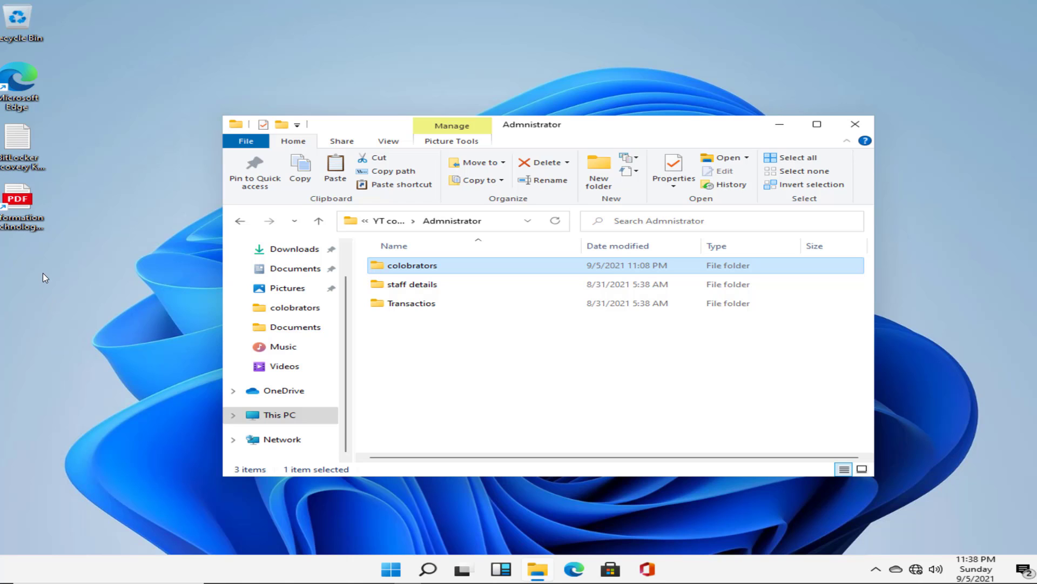
Close File Explorer and paste a colobrators folder shortcut onto the desktop.
{"action": "left_click", "coordinate": [855, 123]}
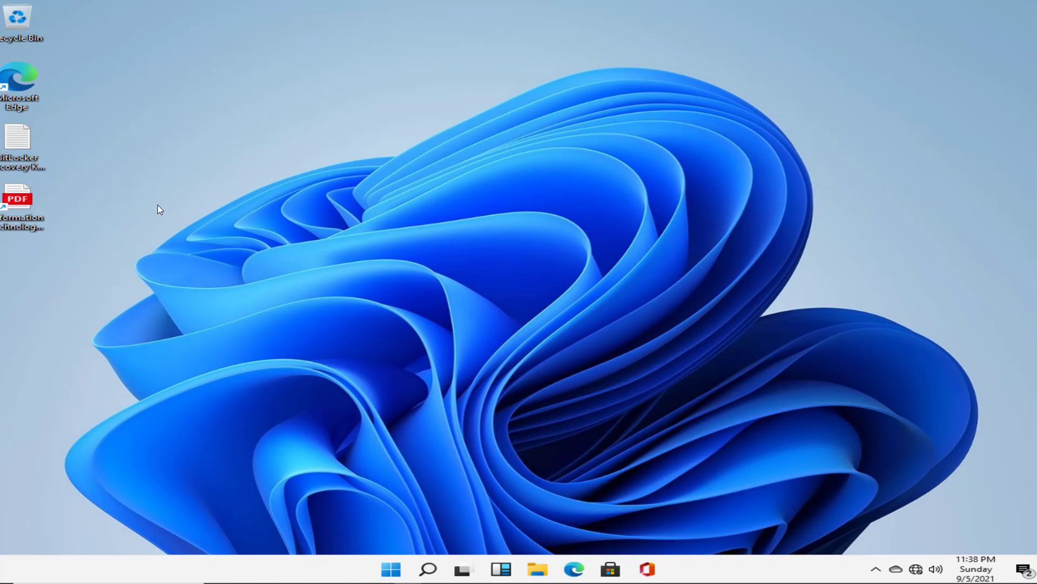
{"action": "right_click", "coordinate": [161, 163]}
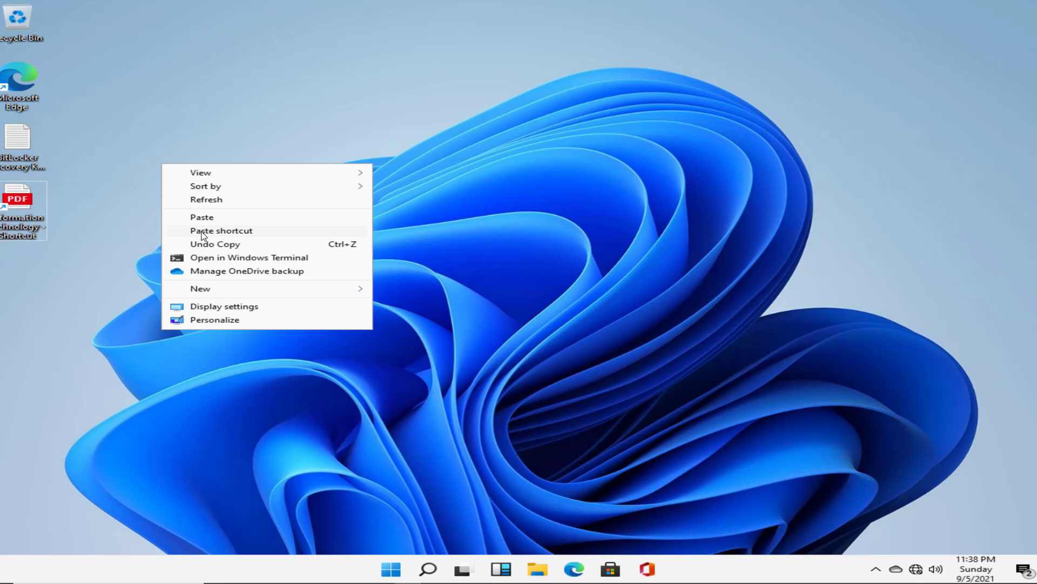
{"action": "left_click", "coordinate": [237, 232]}
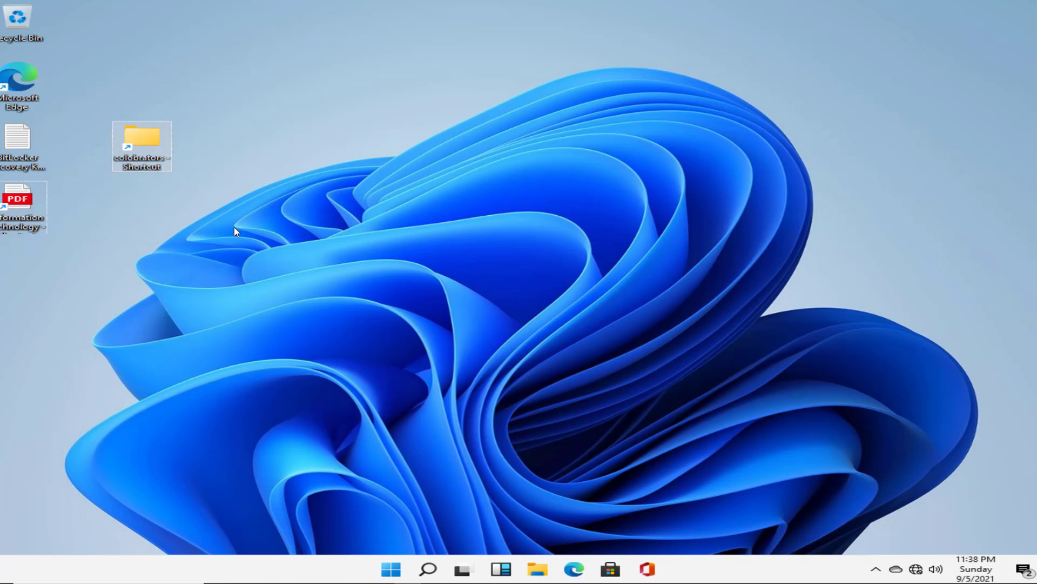